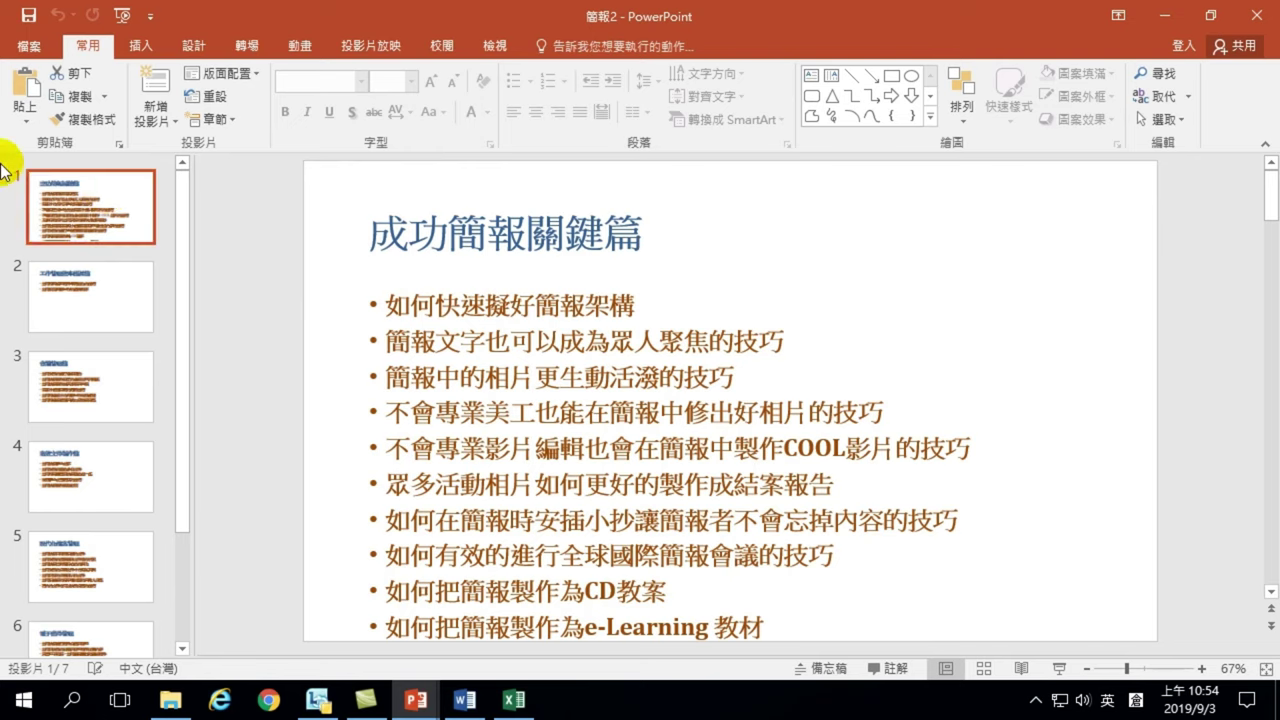
Show the File backstage Info page for the unsaved 7-slide 簡報2 deck.
click(29, 46)
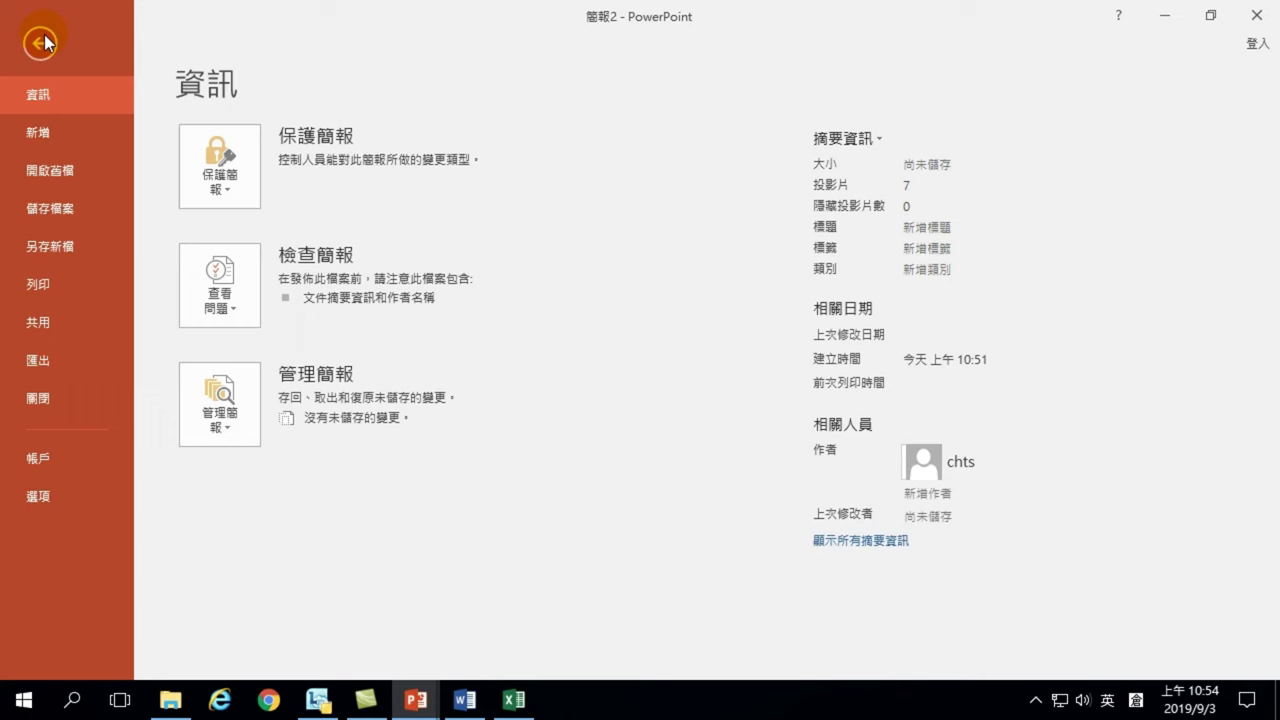
click(48, 47)
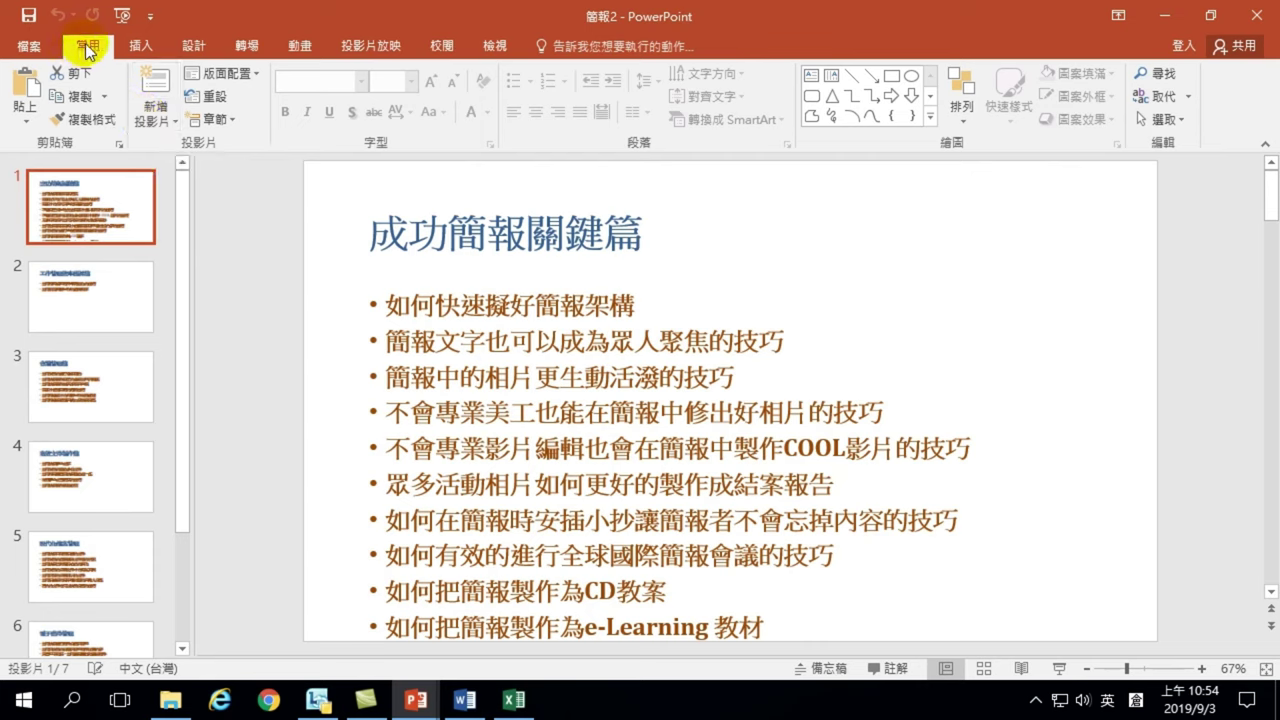
click(34, 46)
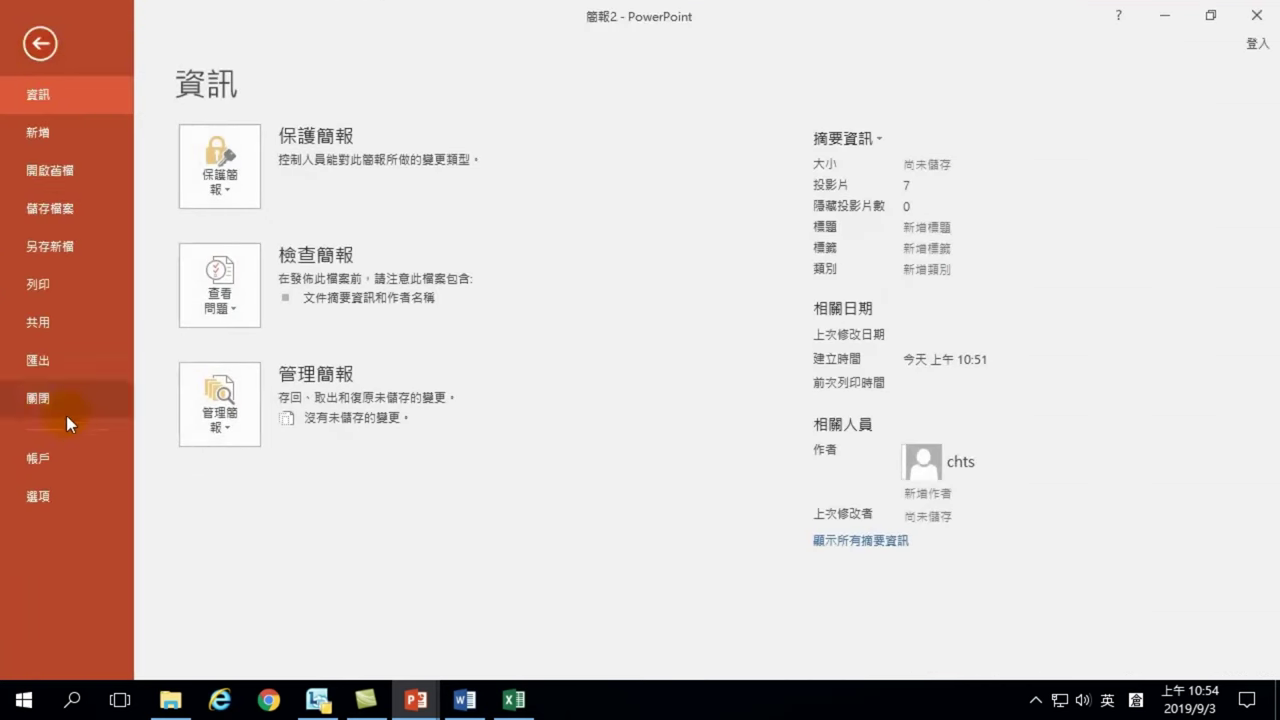
Go to the New page and browse templates like 空白簡報, 木刻字型 and 天體.
click(46, 133)
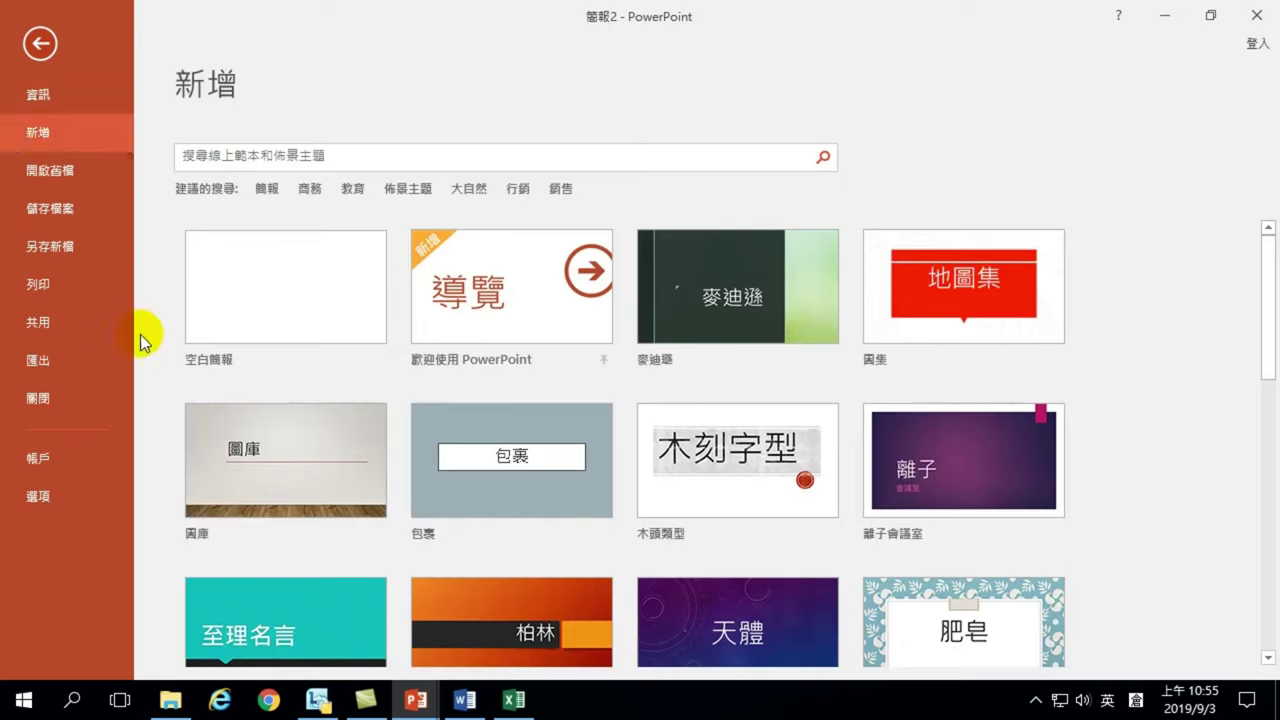
mouse_move(963, 300)
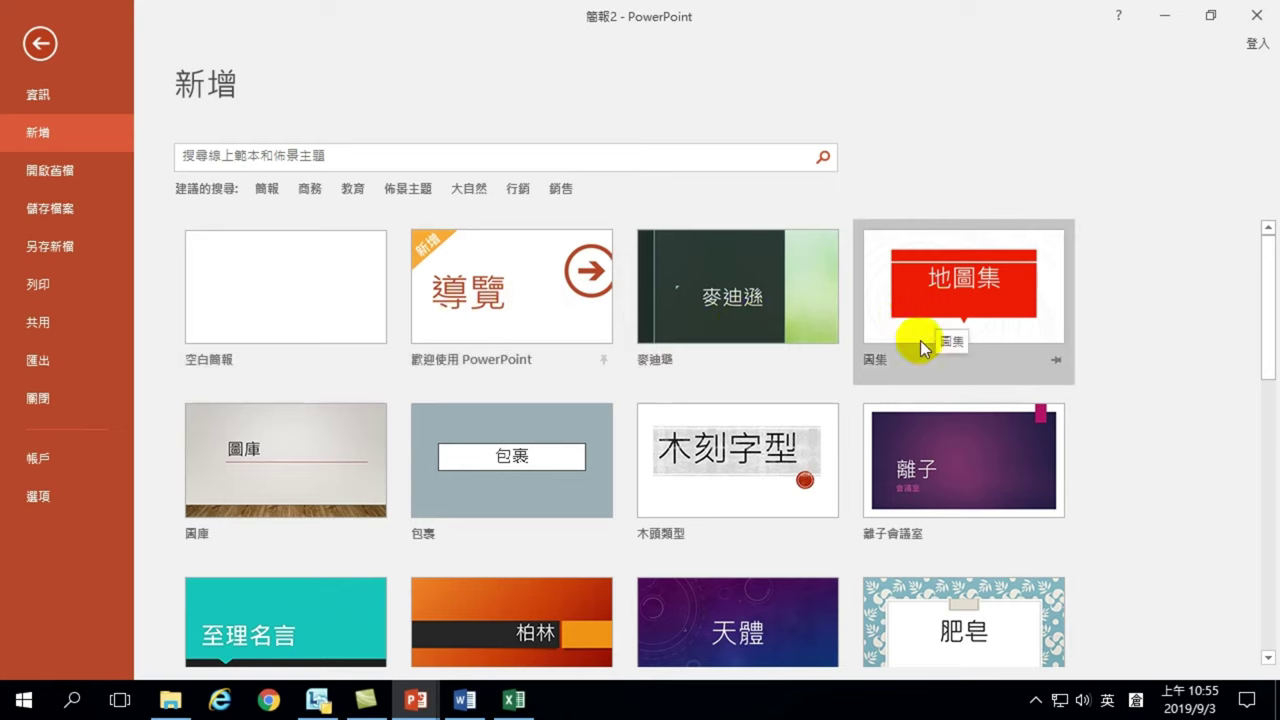
scroll(722, 492, down, 2)
scroll(722, 495, down, 2)
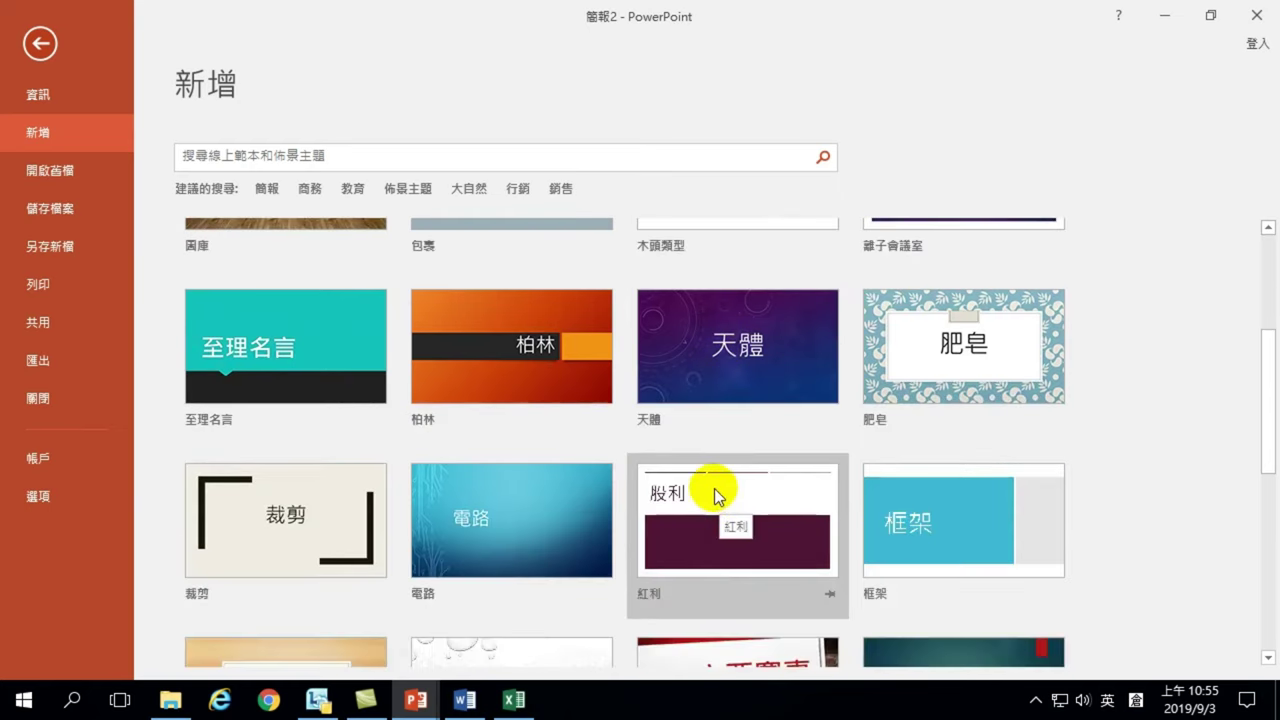
scroll(710, 485, up, 1)
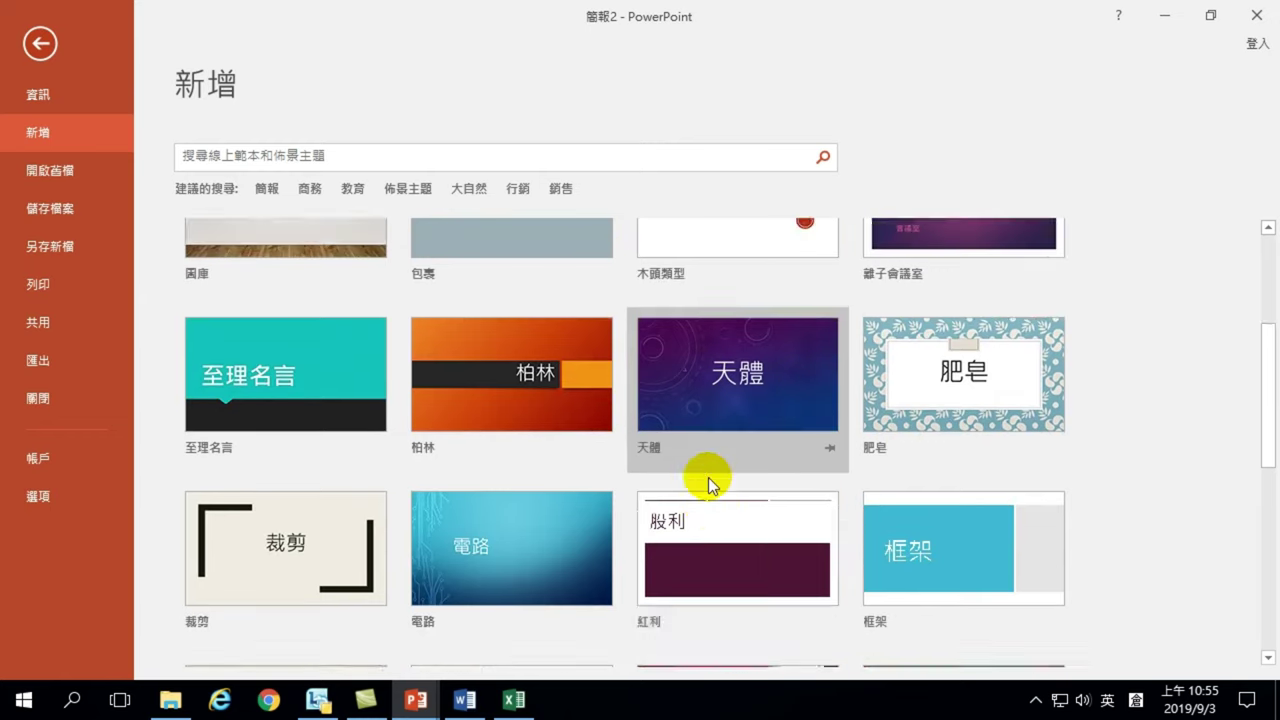
scroll(710, 485, up, 2)
scroll(711, 486, up, 1)
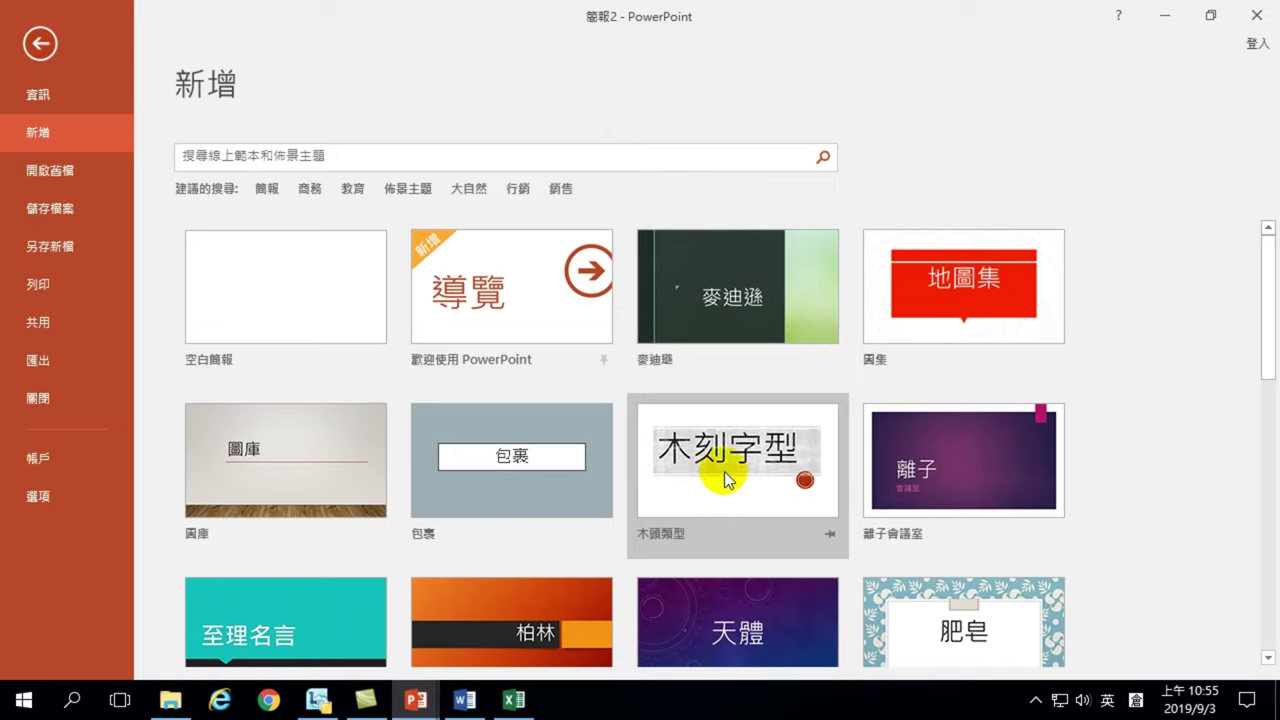
Search the template gallery for 簡報, listing 129 matches such as 幾何簡報.
click(267, 190)
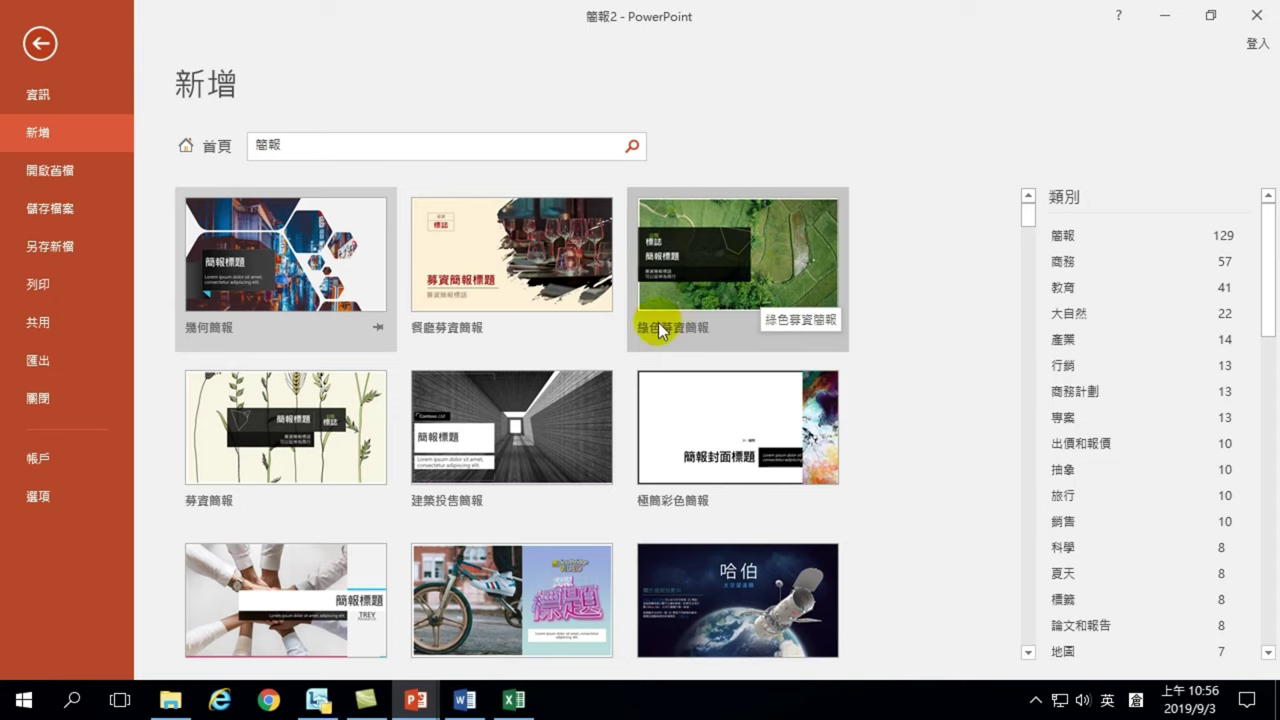
scroll(623, 368, down, 2)
scroll(623, 368, down, 2)
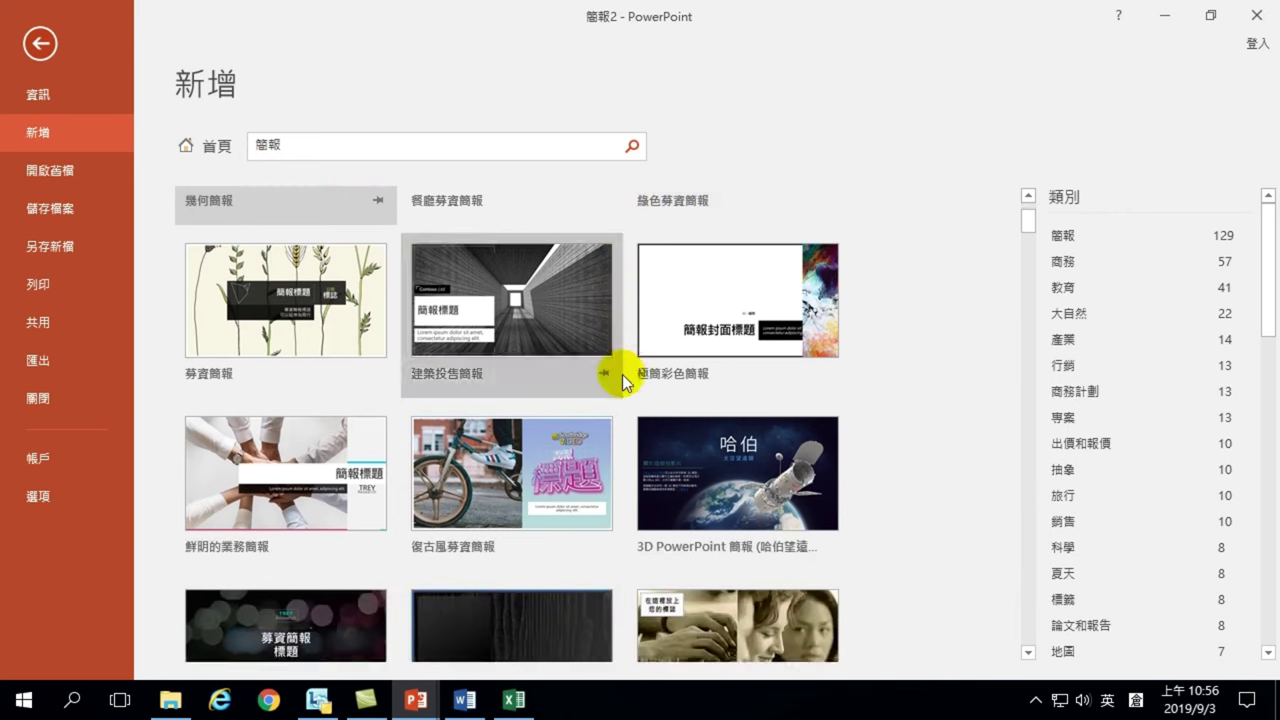
scroll(604, 384, down, 2)
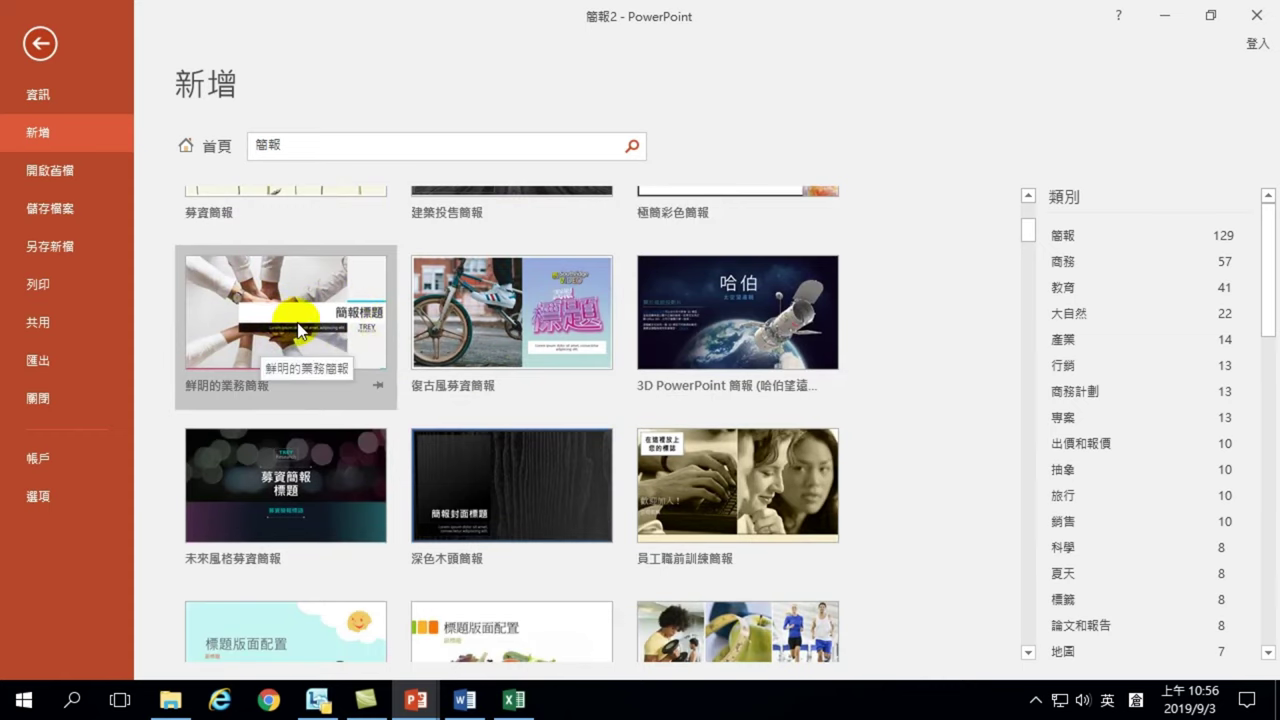
scroll(300, 333, down, 2)
scroll(303, 335, down, 2)
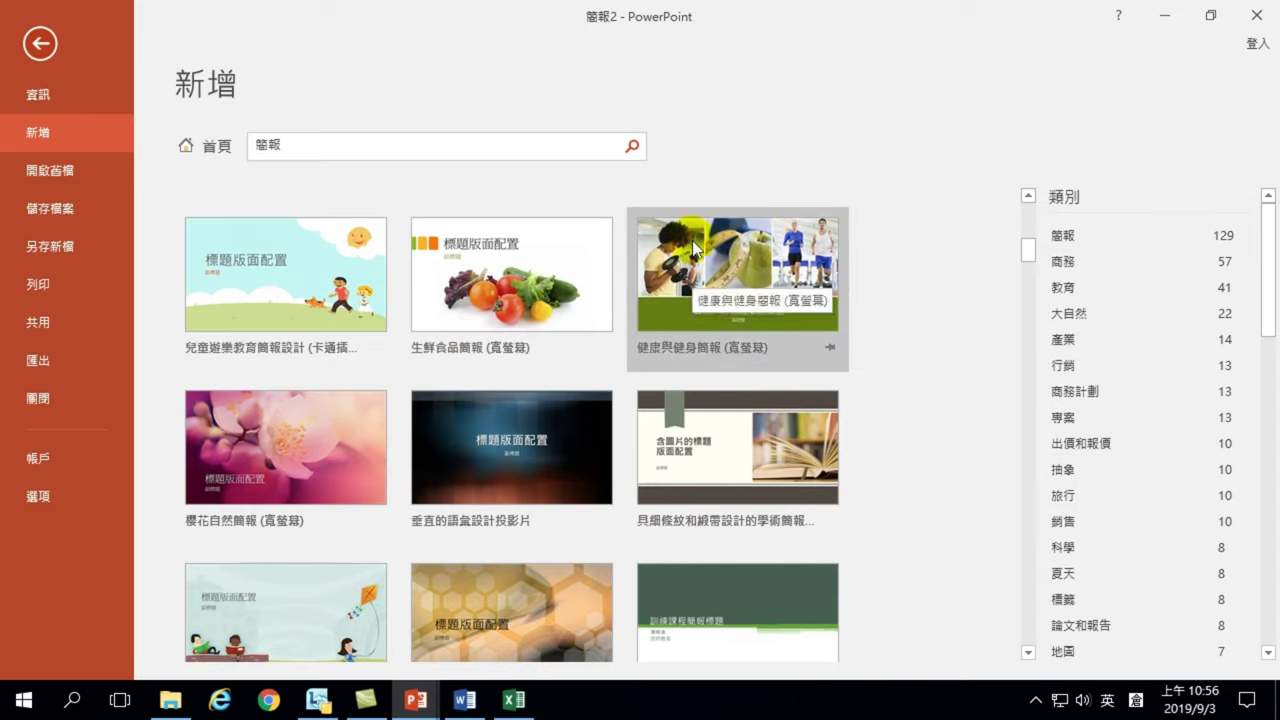
mouse_move(737, 635)
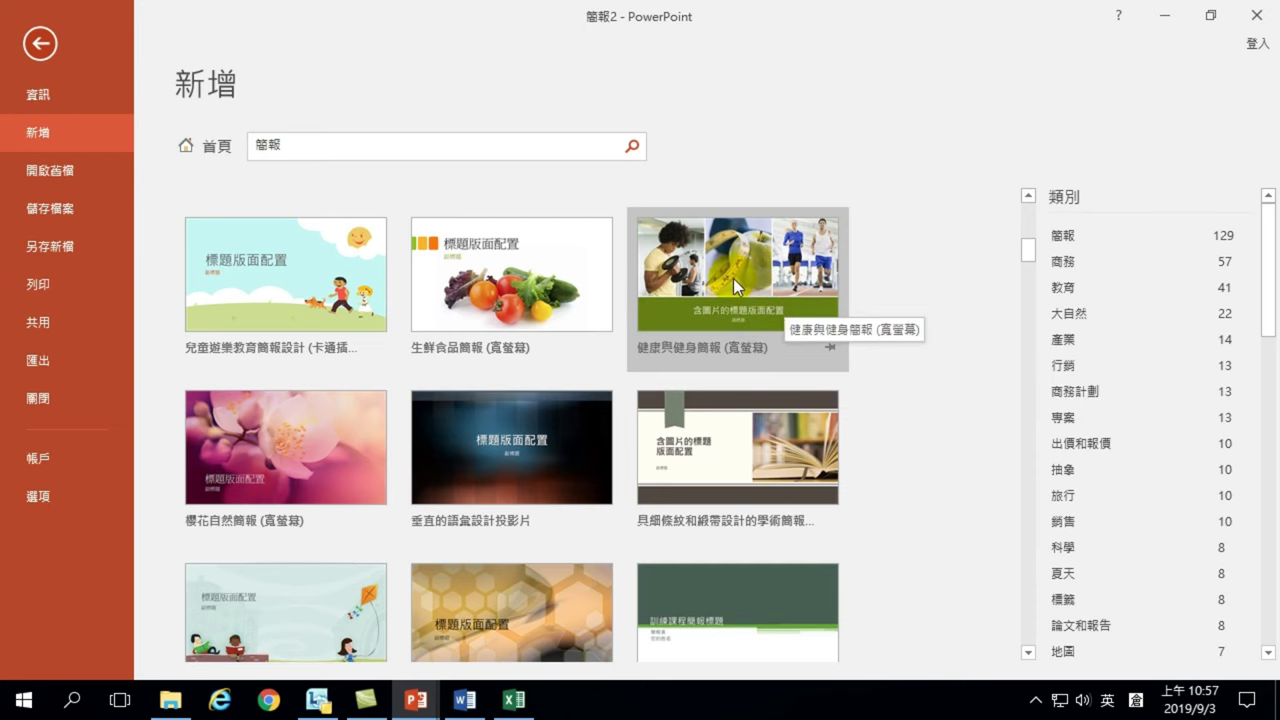
scroll(700, 300, up, 2)
scroll(640, 340, up, 2)
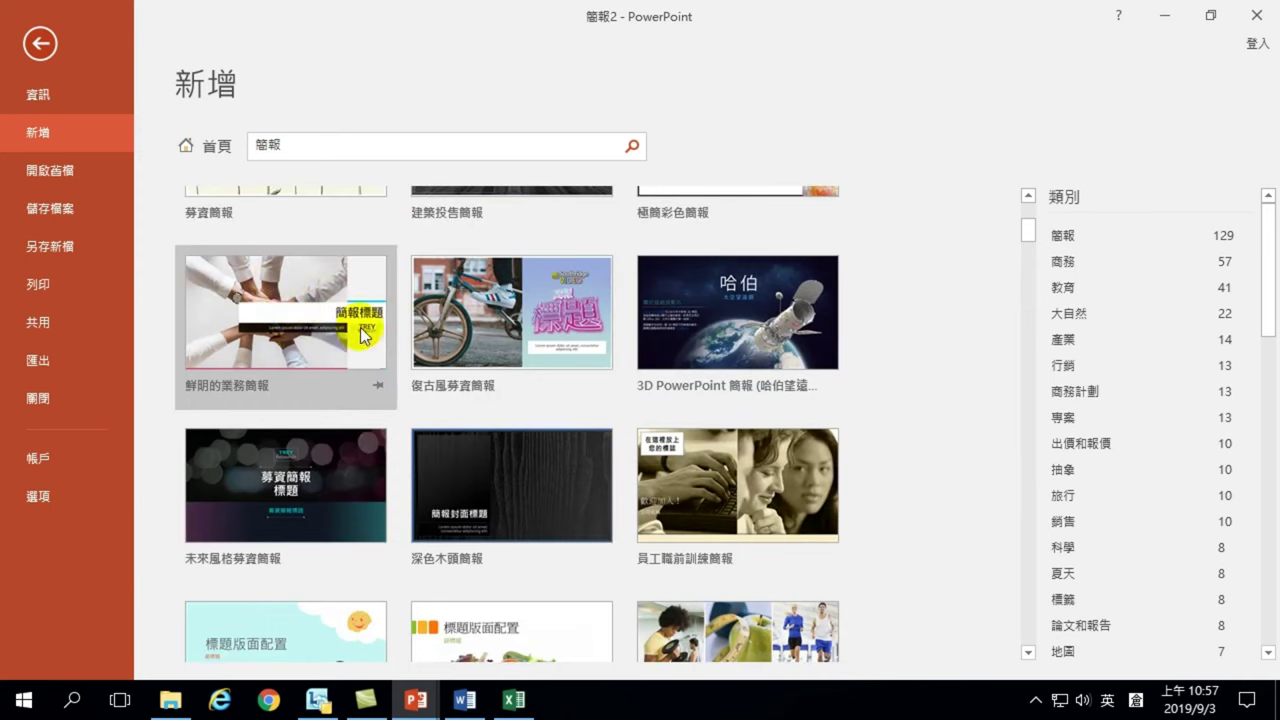
scroll(531, 434, down, 2)
scroll(531, 434, down, 2)
scroll(531, 440, down, 2)
scroll(529, 471, down, 2)
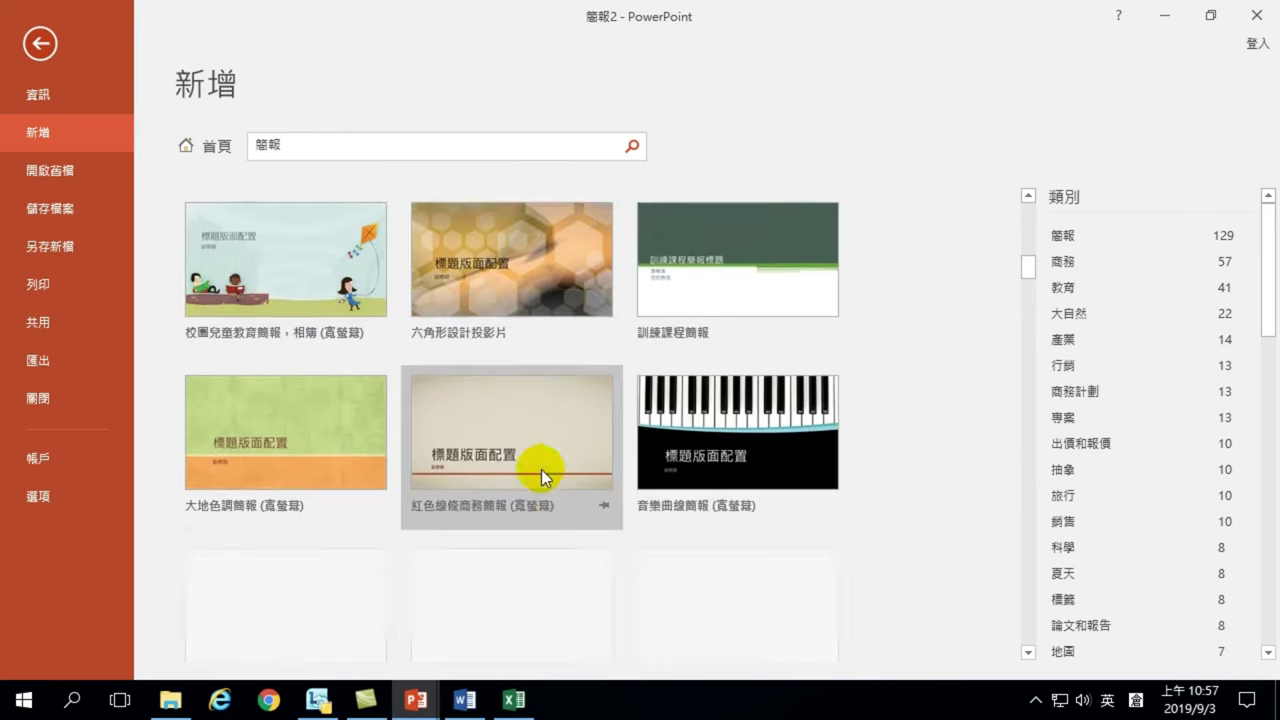
scroll(593, 479, down, 2)
scroll(593, 479, down, 2)
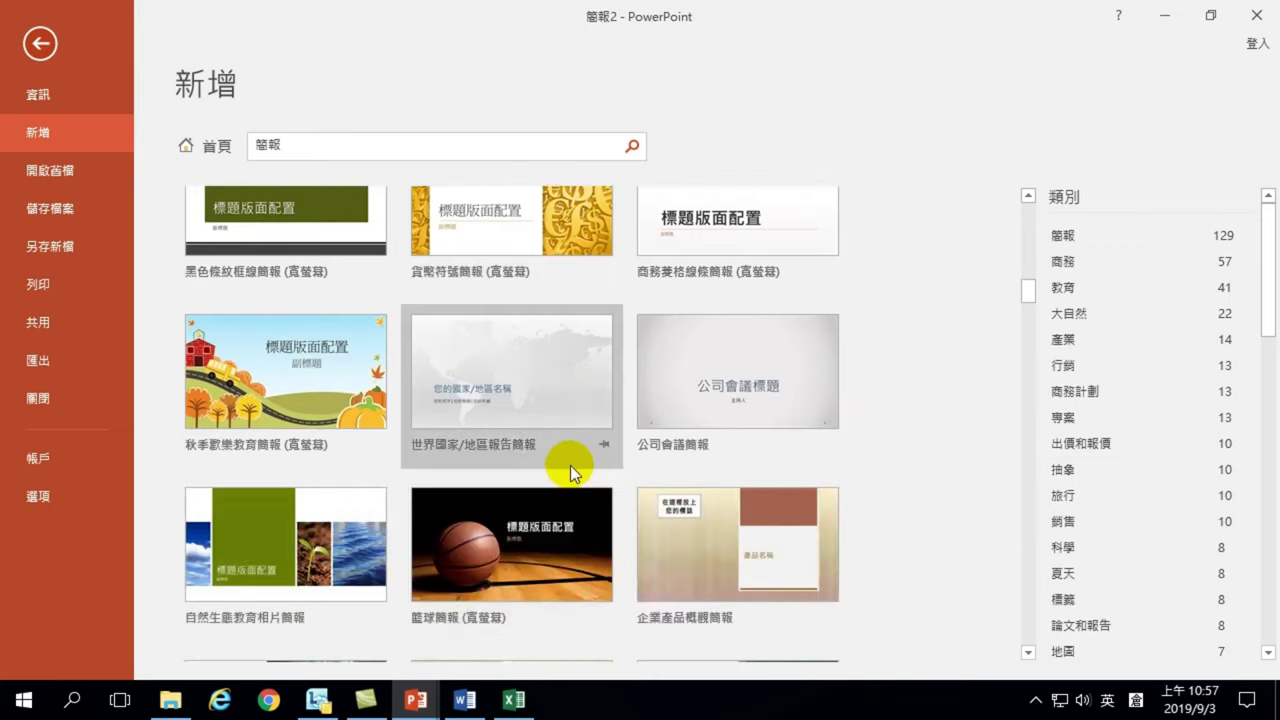
scroll(554, 468, up, 3)
scroll(391, 480, up, 3)
scroll(343, 423, up, 3)
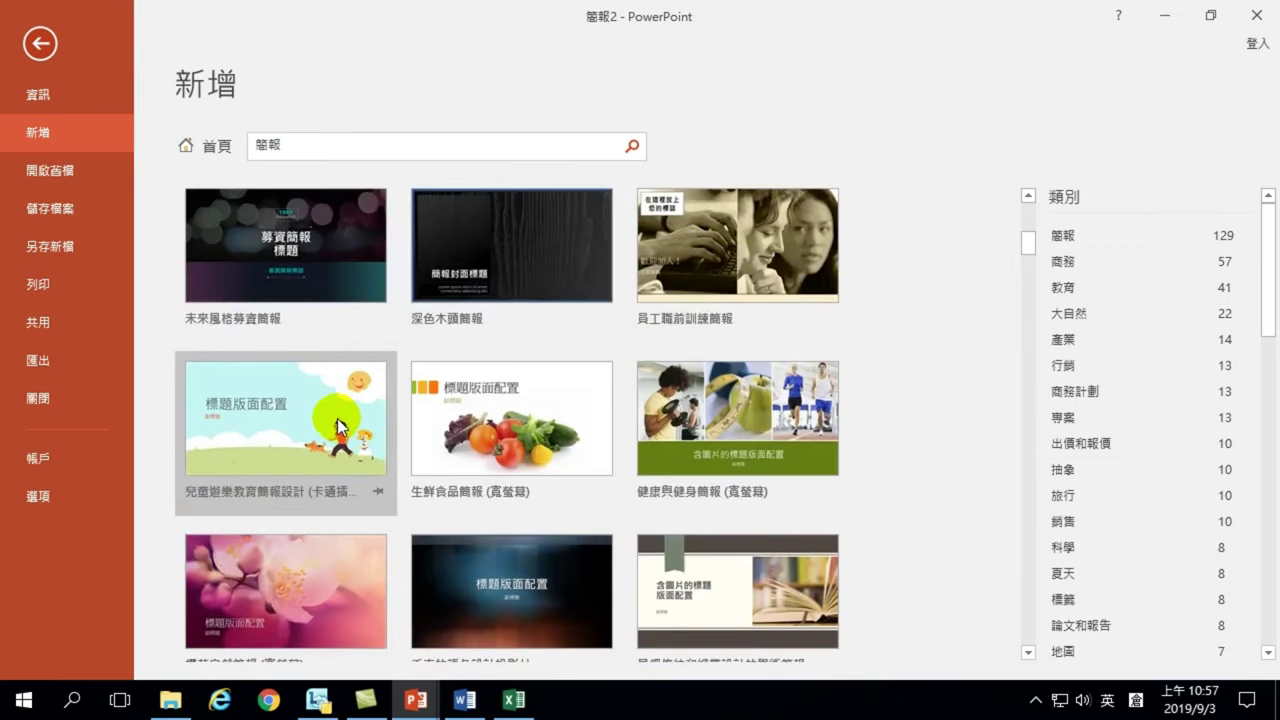
scroll(337, 428, up, 3)
Create the new 11-slide presentation 簡報3 from the 鮮明的業務簡報 template.
click(281, 378)
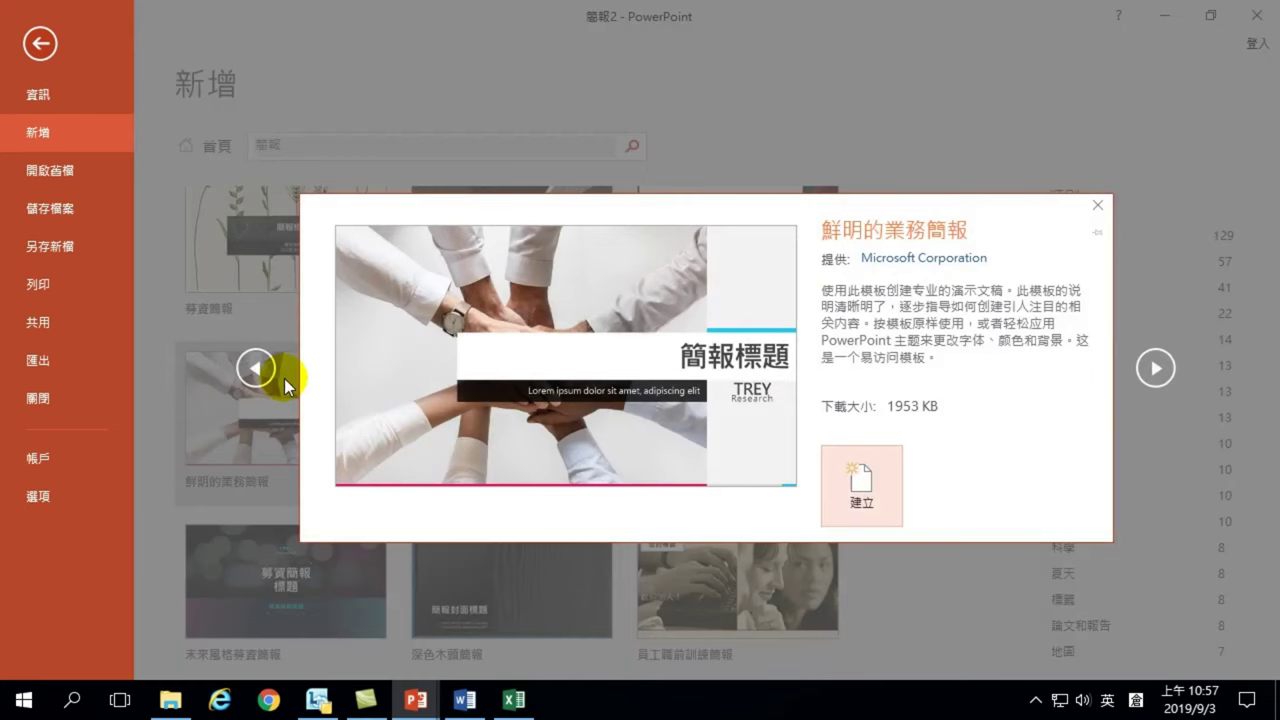
click(866, 478)
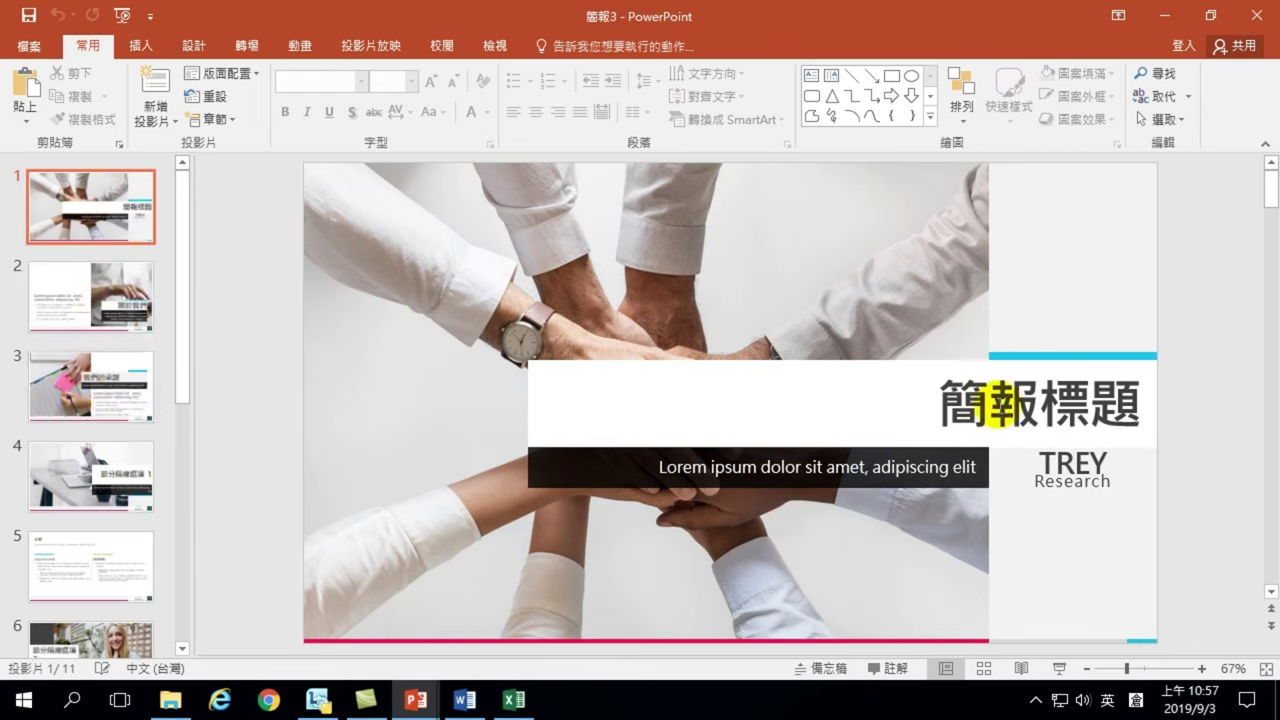
Replace the 簡報標題 title with 'Office 40招', then select the subtitle's Lorem ipsum text.
click(1000, 405)
drag(945, 405, 1150, 408)
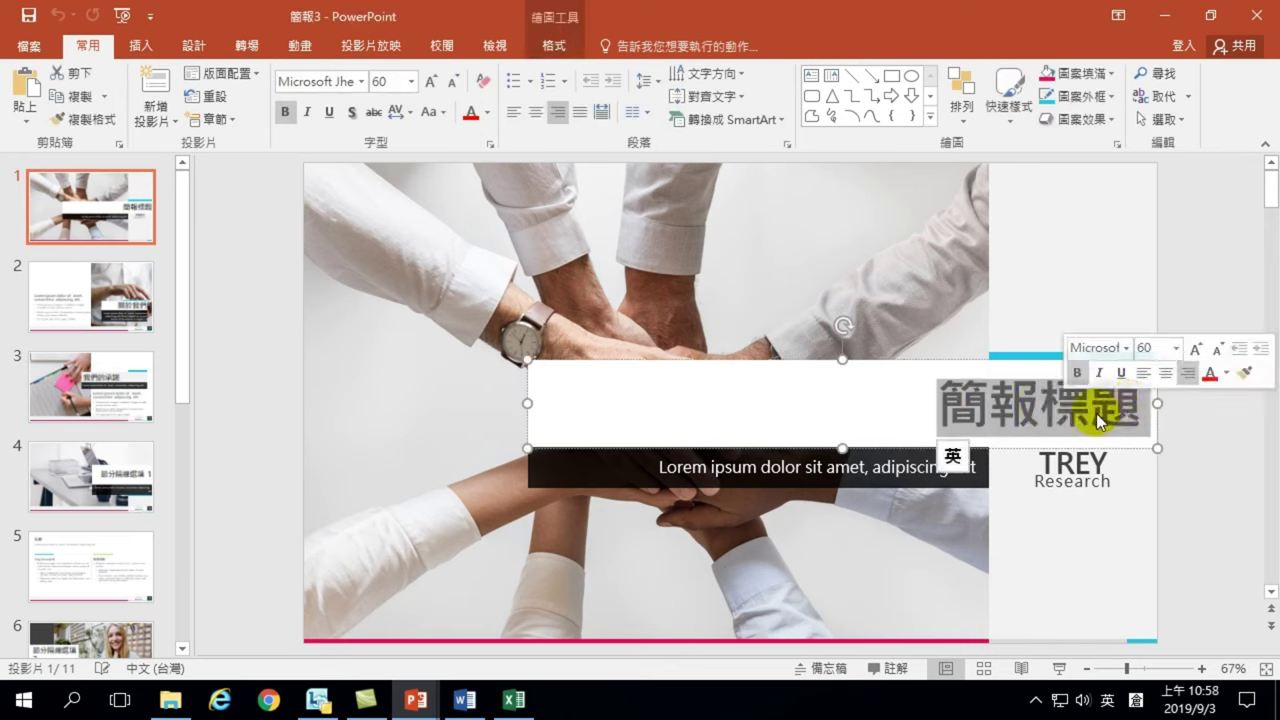
text(Off)
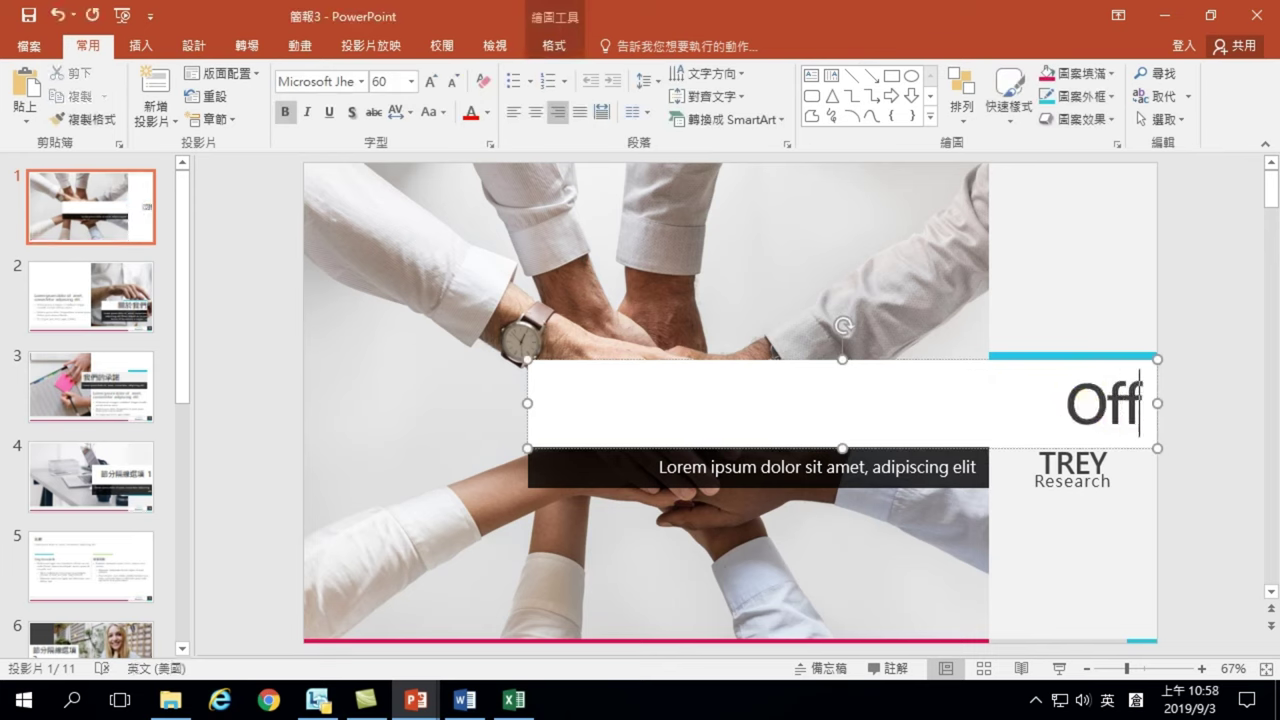
text(ice 40)
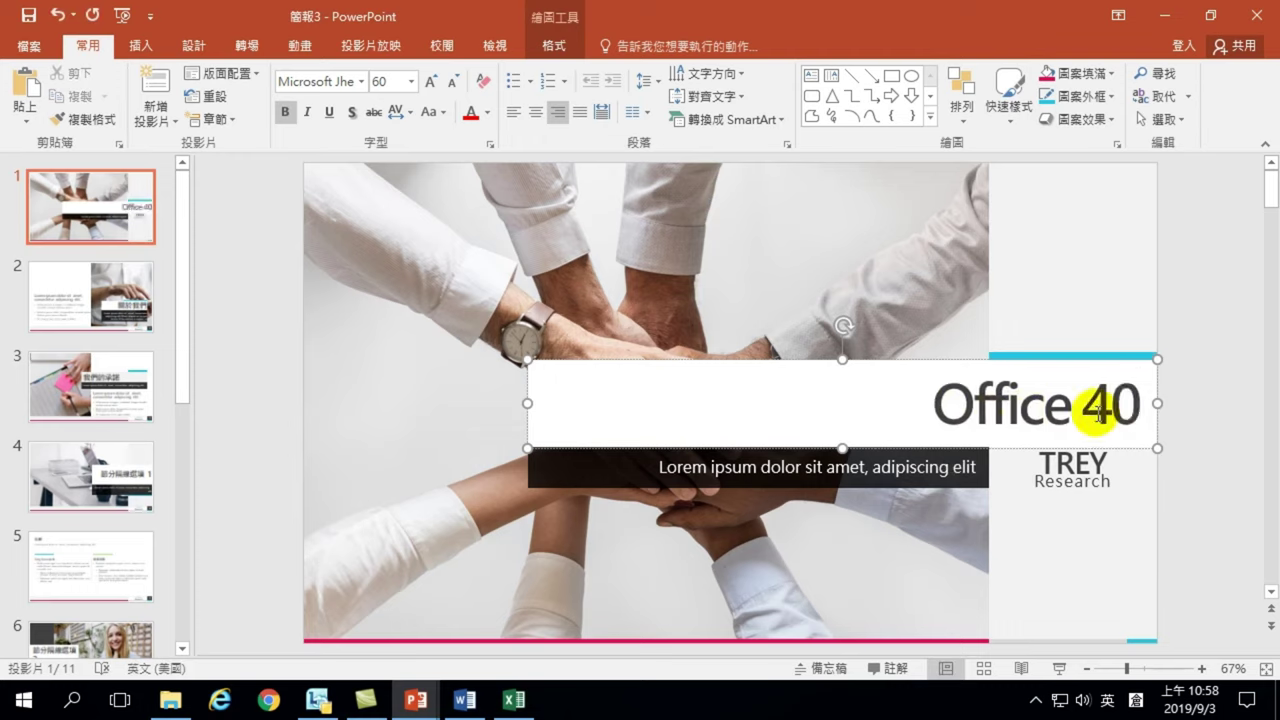
text(q)
key(BackSpace)
key(shift)
key(space)
key(Down)
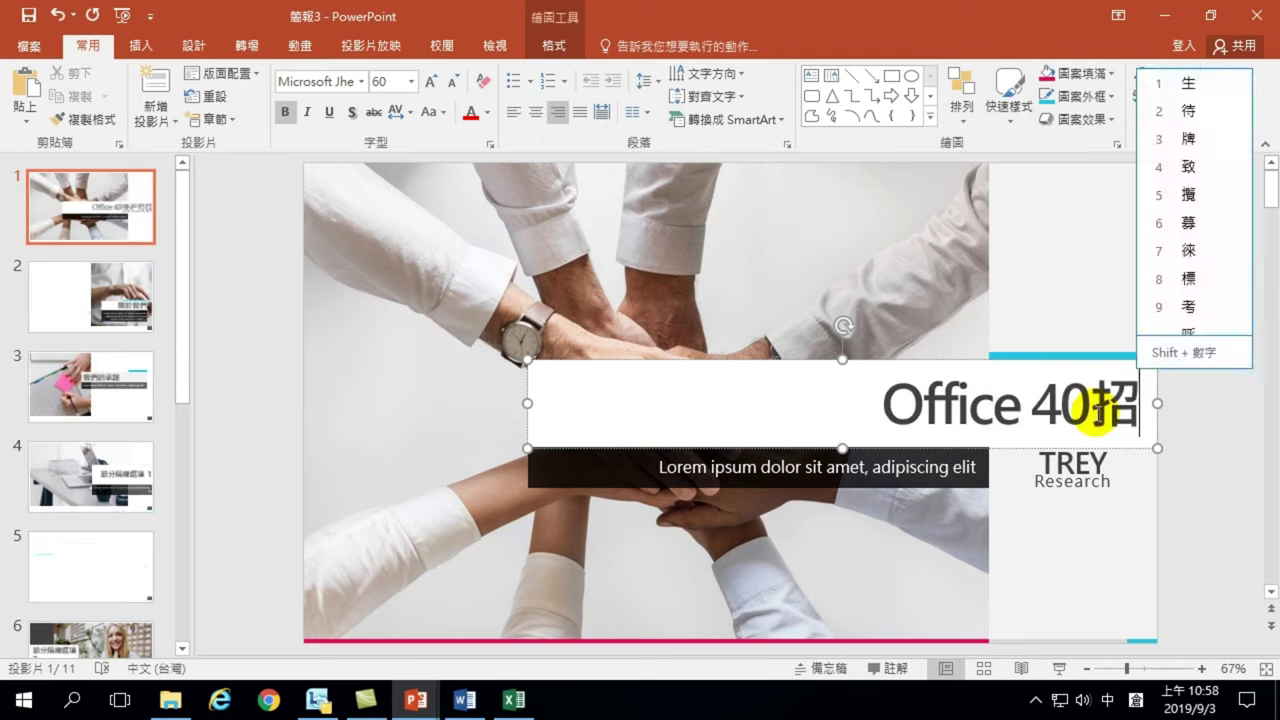
key(Return)
key(shift)
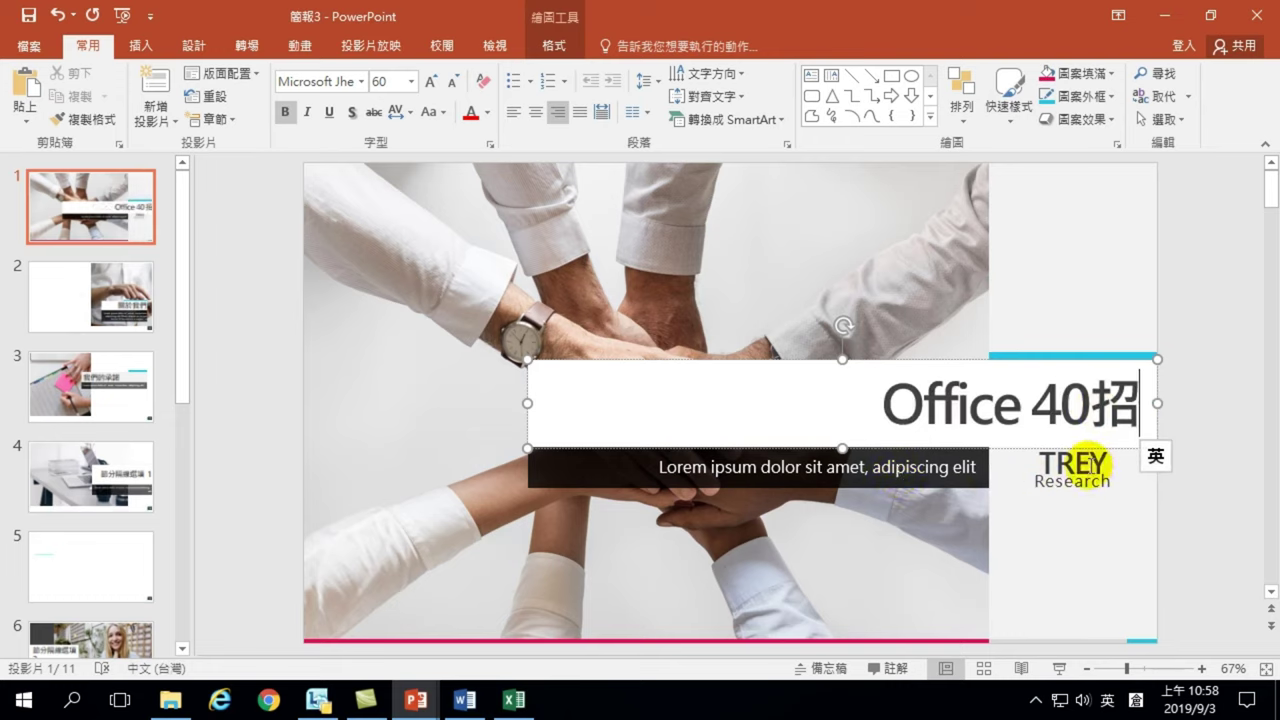
drag(658, 466, 988, 478)
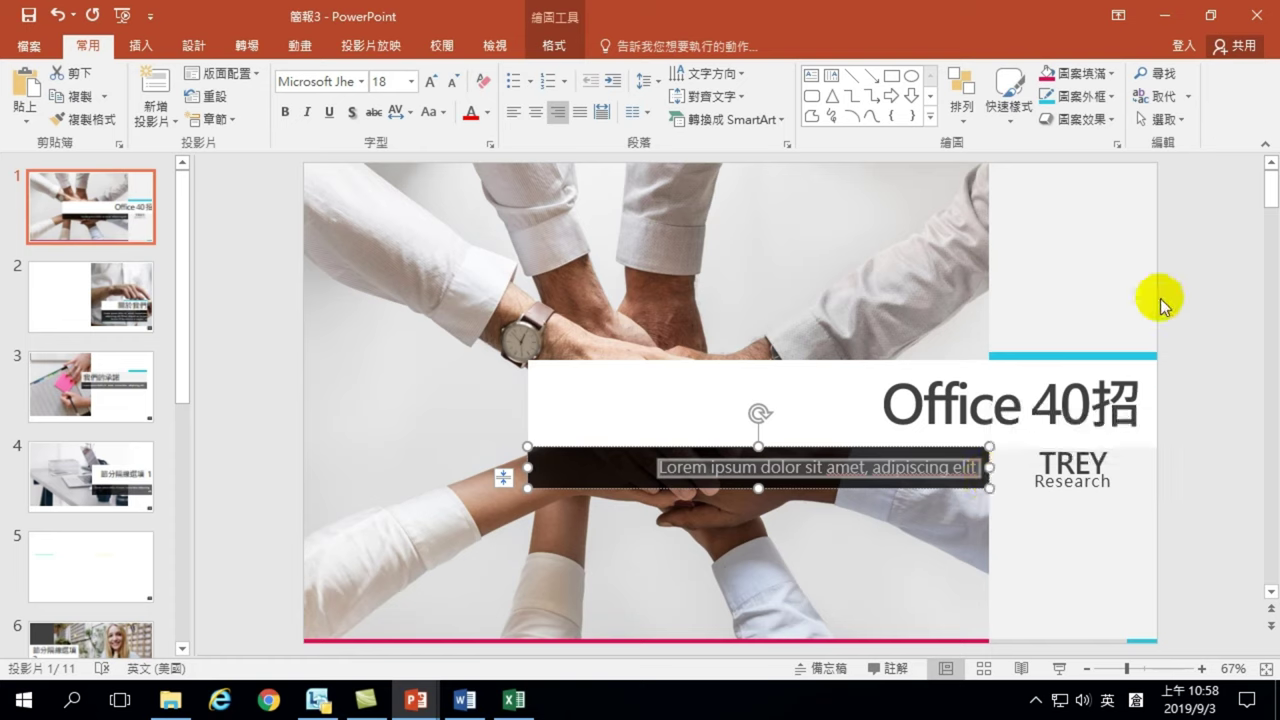
Select slide 1 of 簡報3 and copy the Office 40招 title slide.
click(1169, 243)
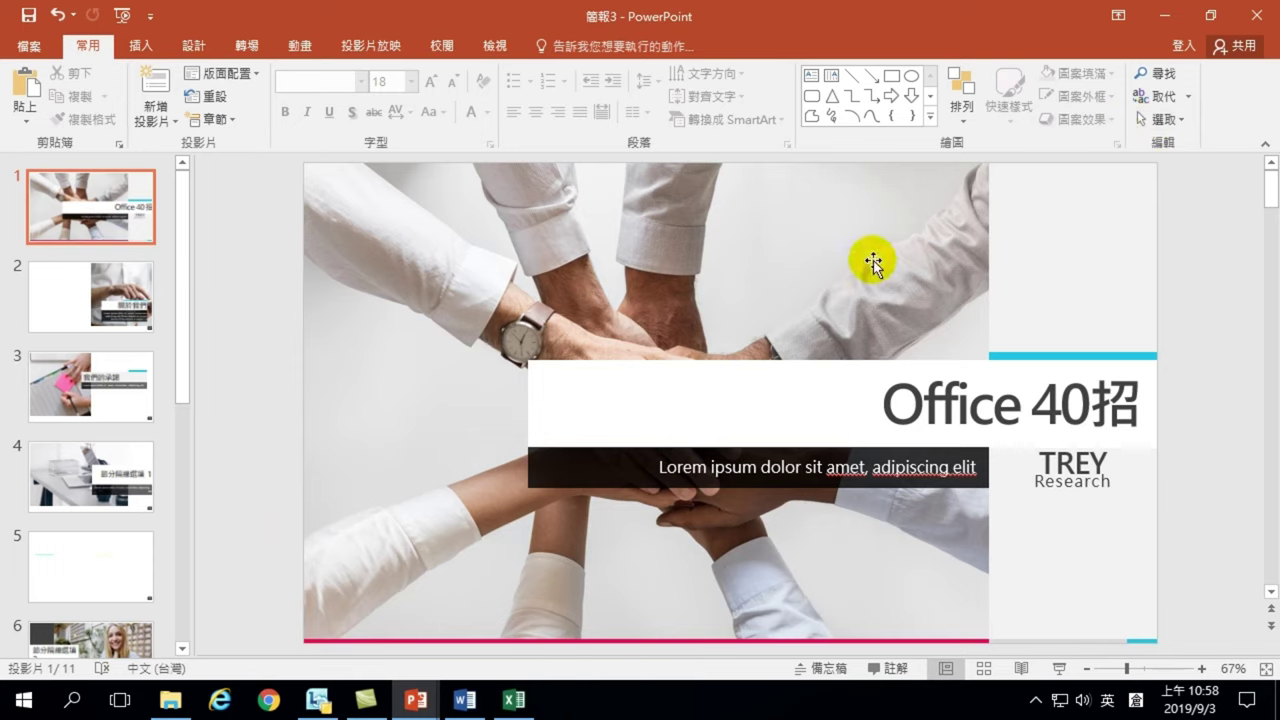
click(60, 205)
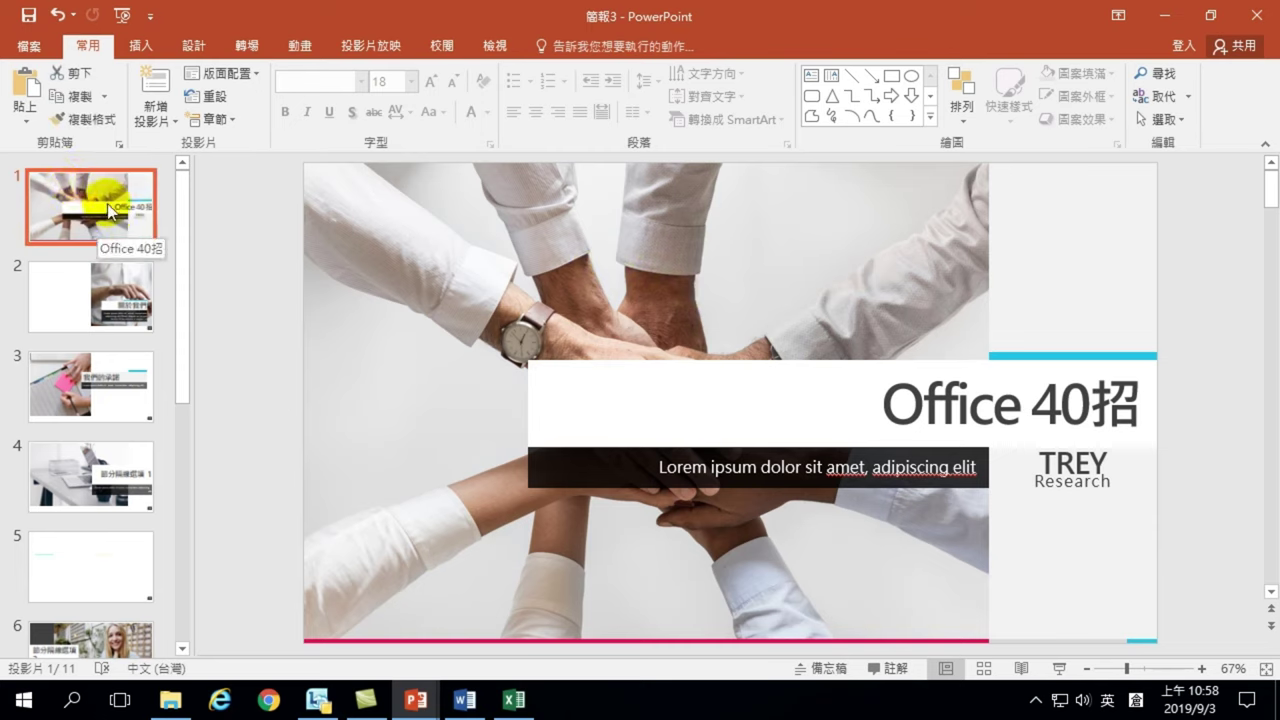
click(78, 98)
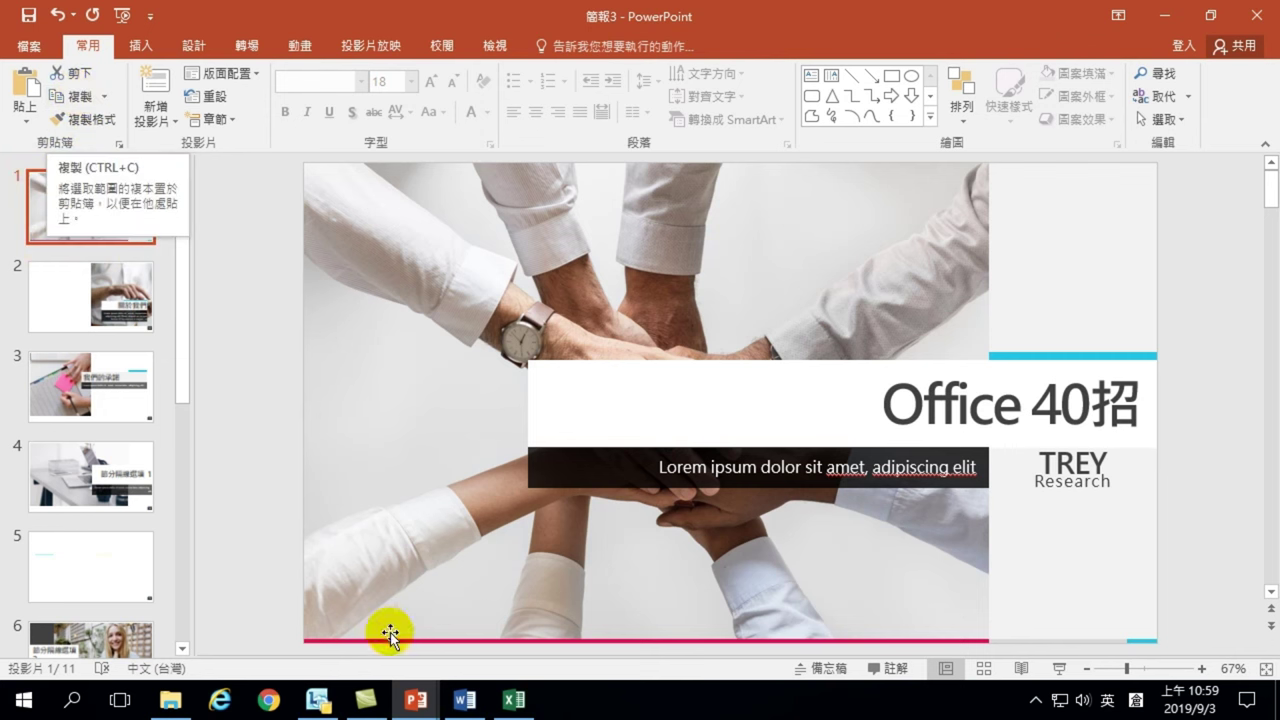
mouse_move(415, 699)
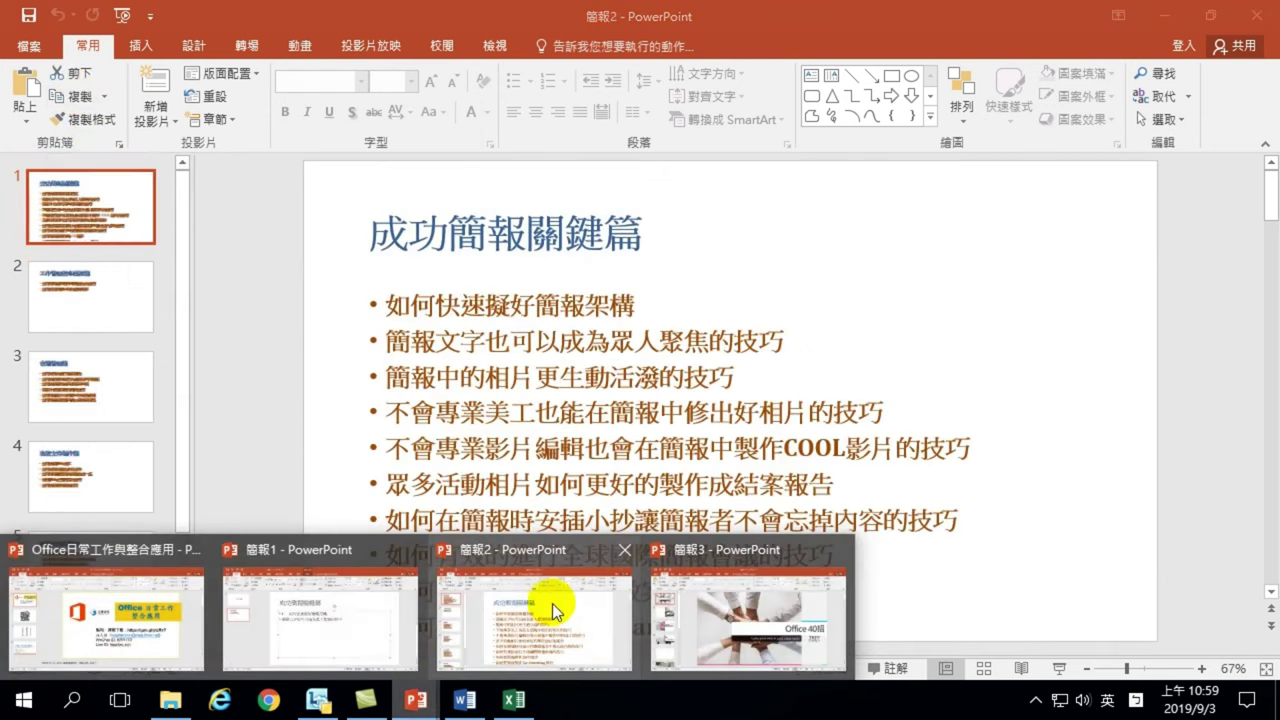
Switch to 簡報2 and paste the copied title slide before 成功簡報關鍵篇.
click(477, 587)
click(63, 203)
click(55, 162)
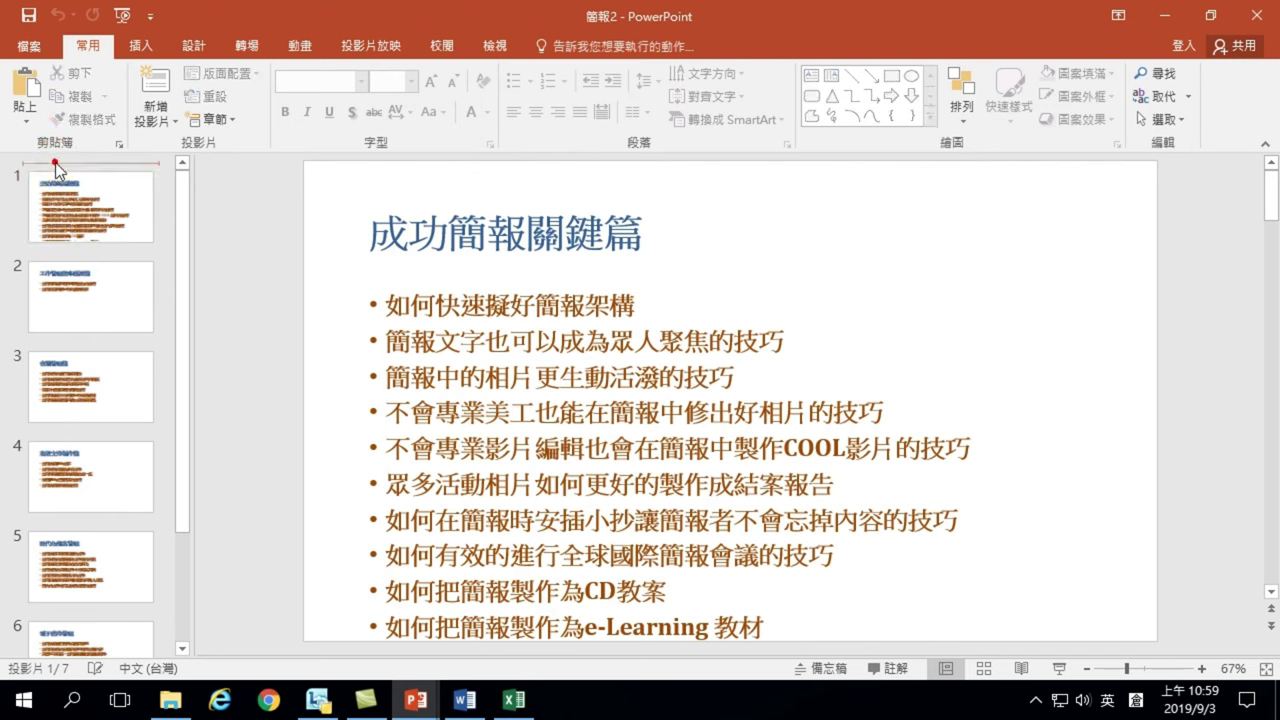
click(25, 90)
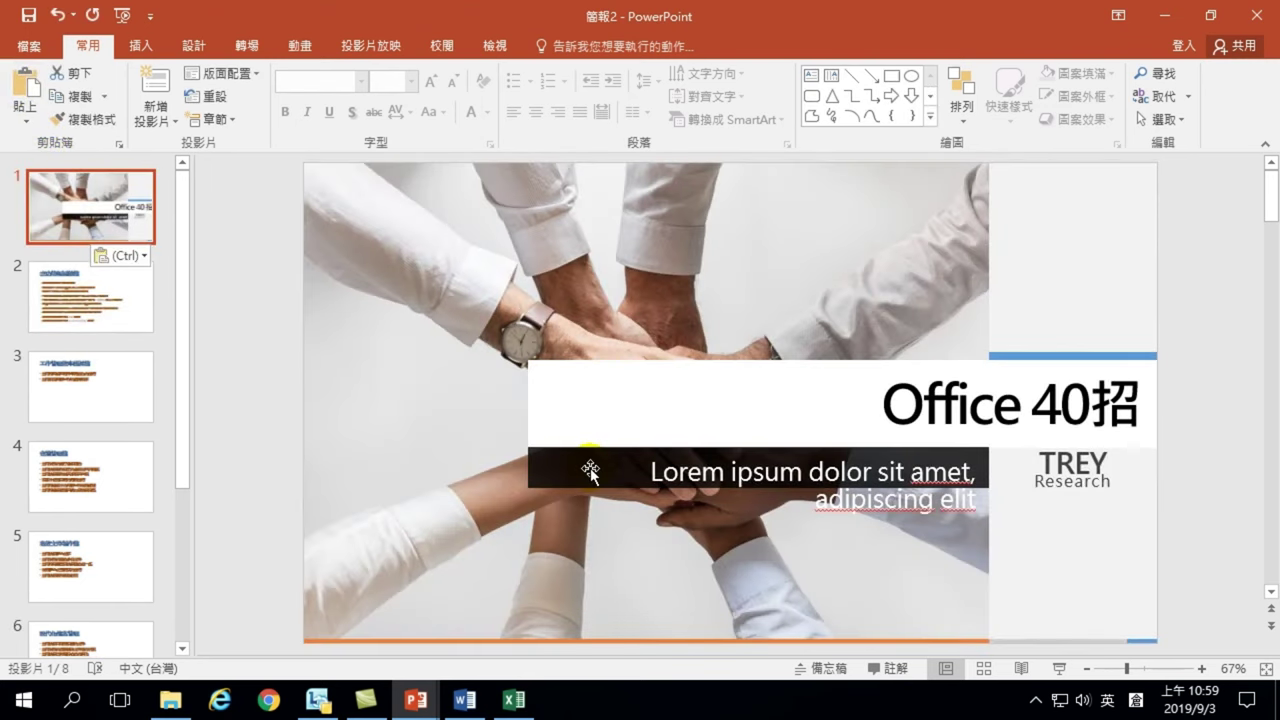